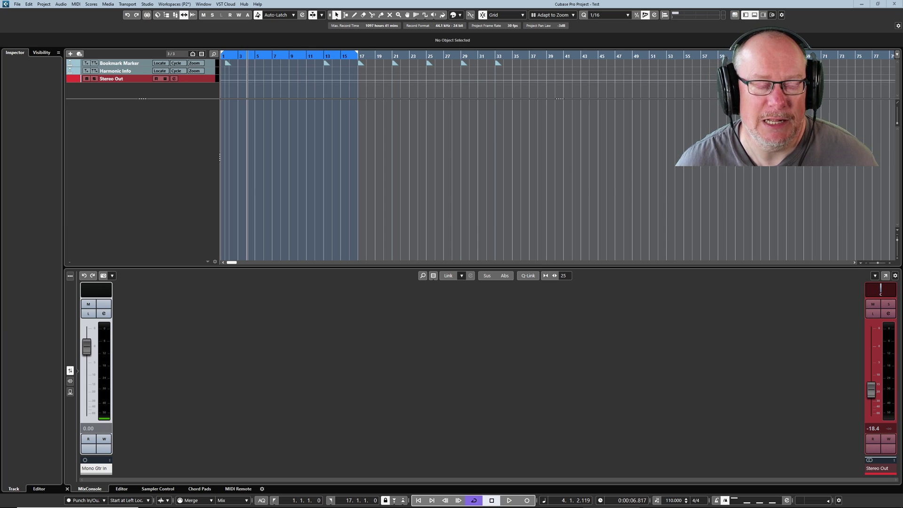
Return the transport to the project start at 1.1.1.0
key("space")
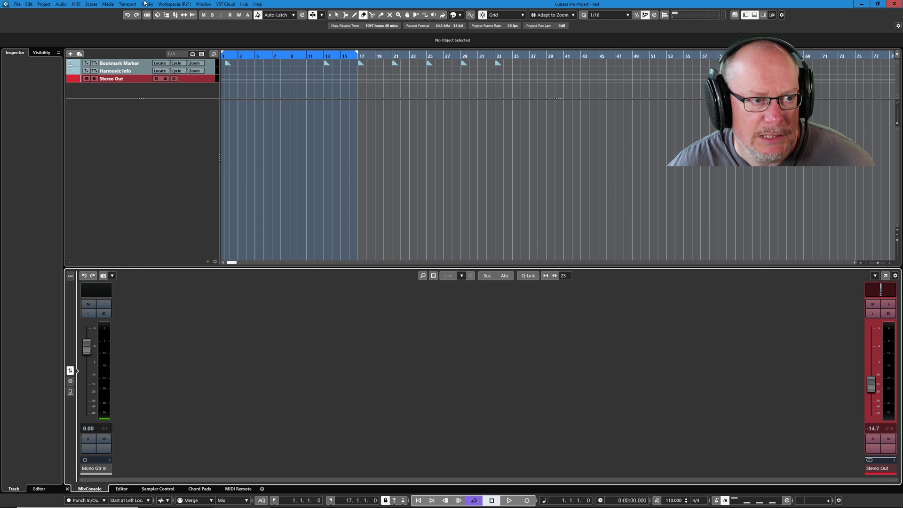
Open Studio Setup for the Focusrite USB ASIO driver, enlarged so every input and output port is visible
left_click(147, 3)
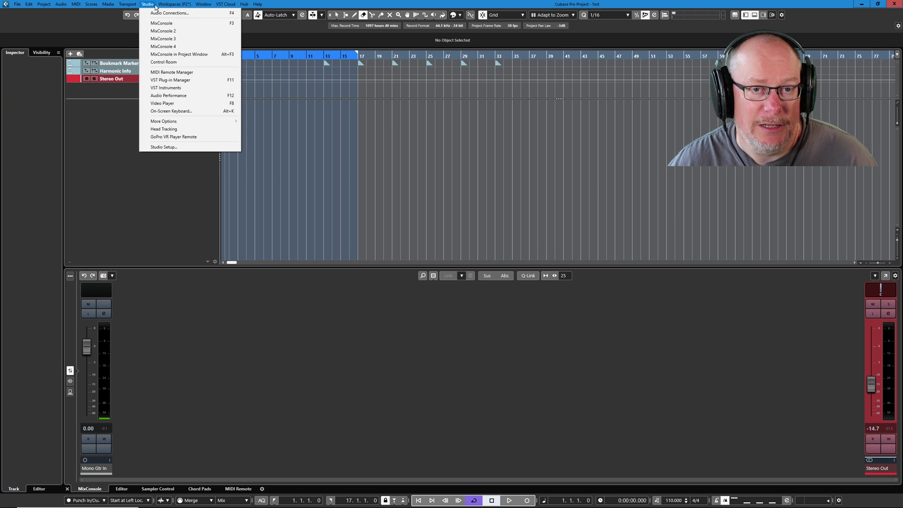
left_click(202, 145)
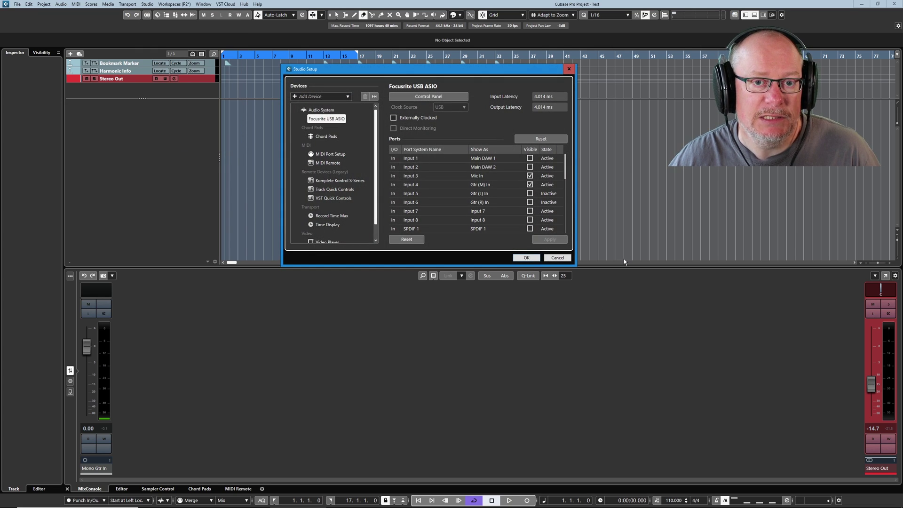
left_click_drag(576, 266, 615, 450)
left_click_drag(521, 73, 497, 57)
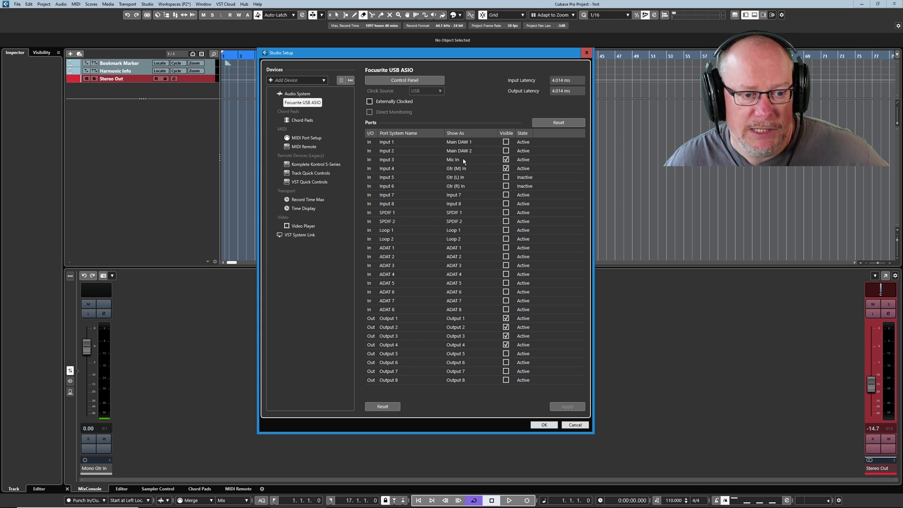
Show Input 3 as 'Mic In' and Input 4 as 'Gtr (M) In', make Input 4 visible, and confirm
double_click(463, 160)
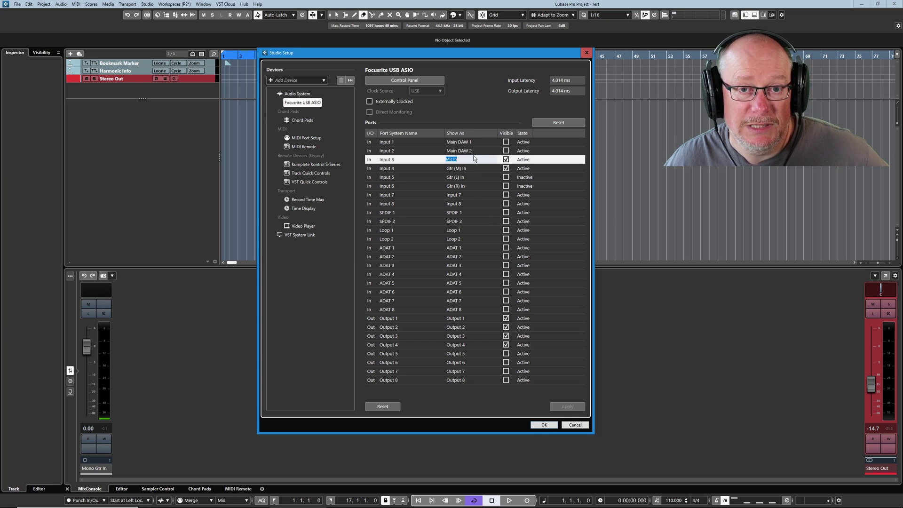
double_click(472, 171)
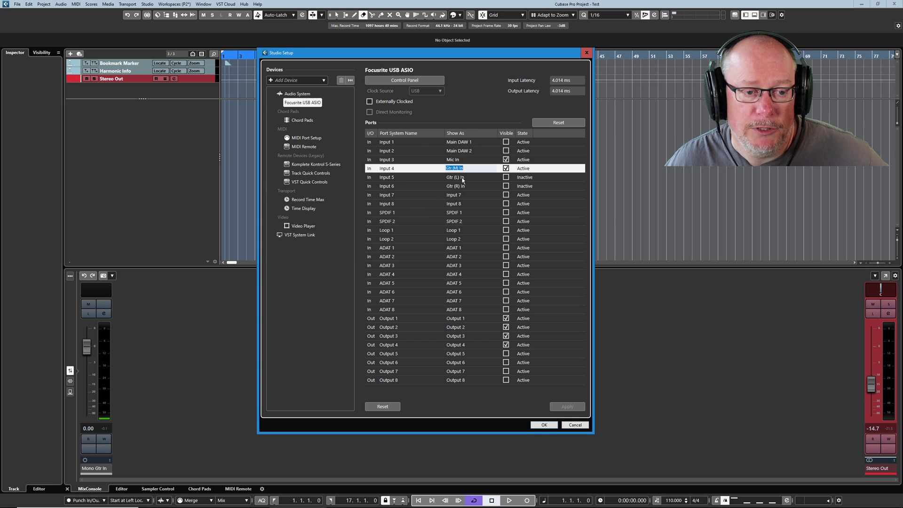
key("Return")
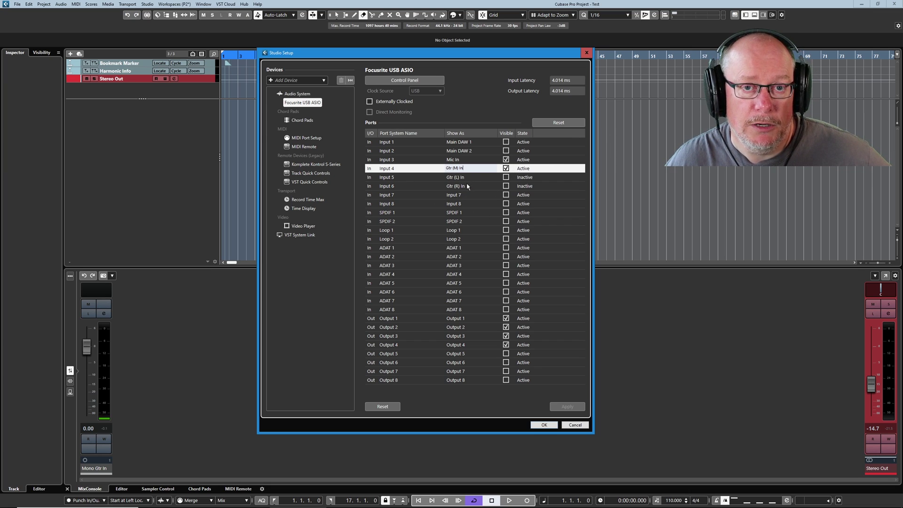
left_click(506, 168)
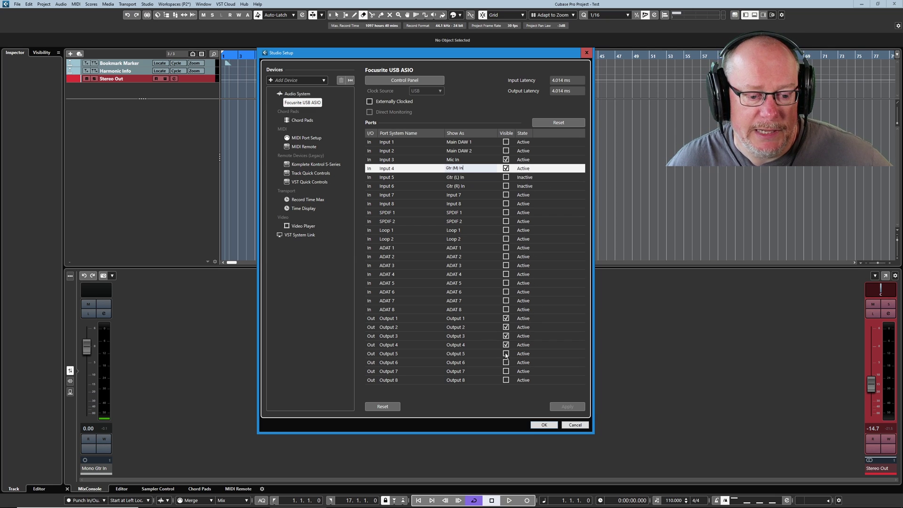
left_click(544, 424)
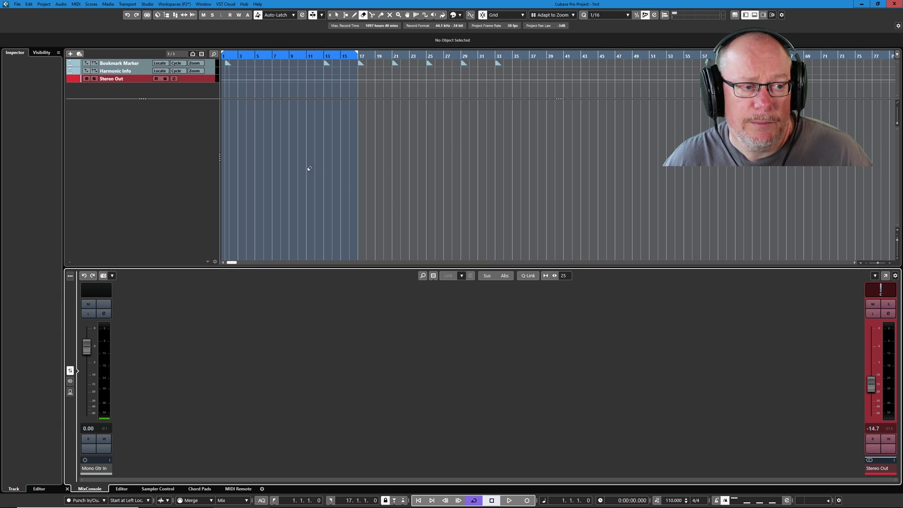
Open Audio Connections on the Outputs tab, where Stereo Out shows Not Connected
left_click(146, 4)
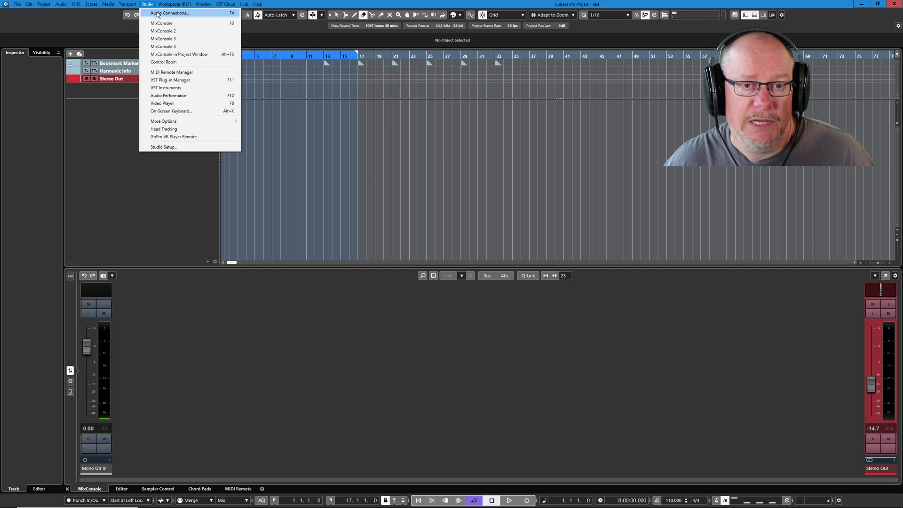
left_click(157, 14)
left_click_drag(404, 153, 435, 139)
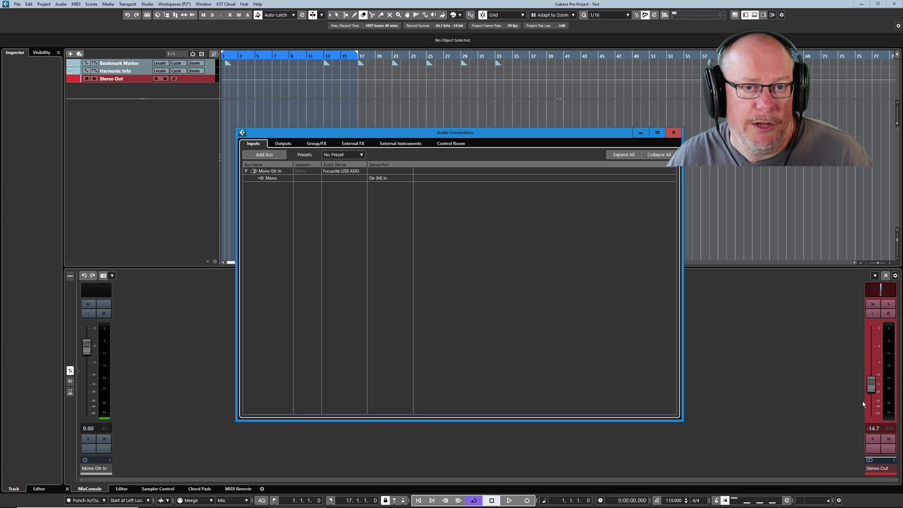
left_click(283, 143)
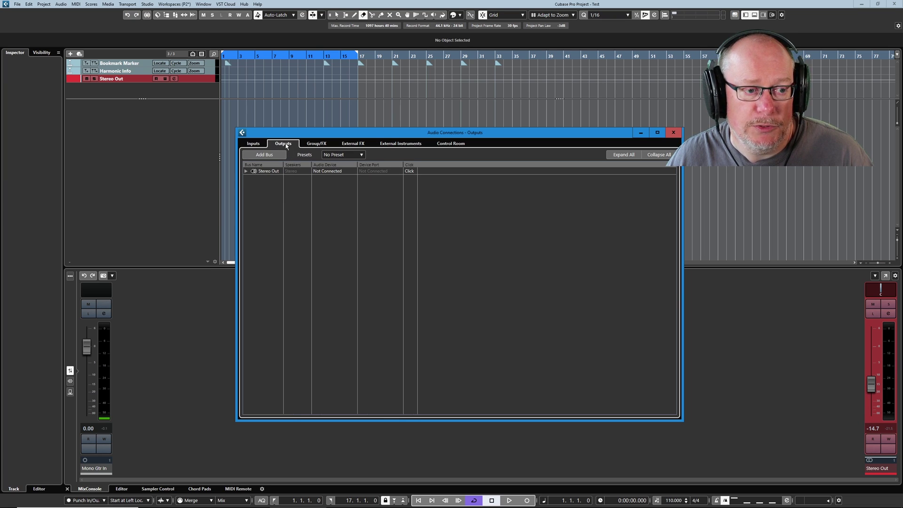
Expand the Stereo Out bus to reveal its unconnected Left and Right channels, then open the Studio menu
left_click(246, 172)
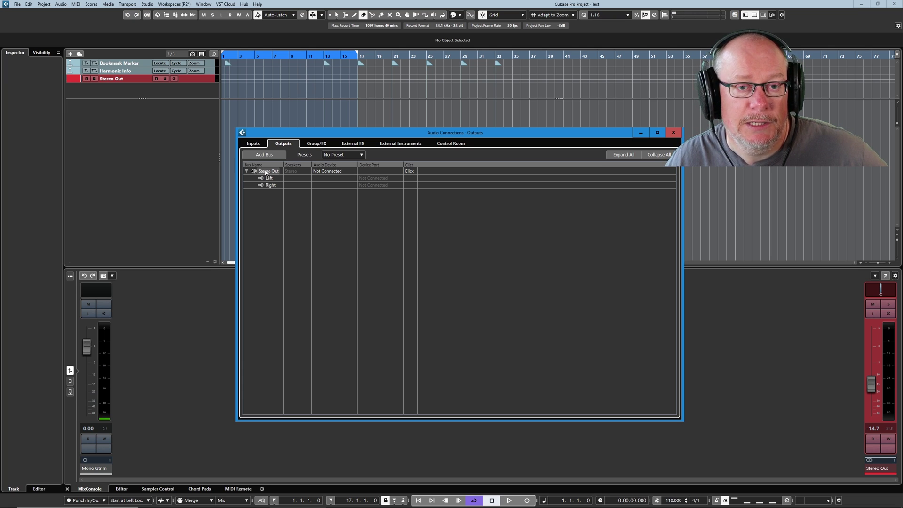
left_click(147, 4)
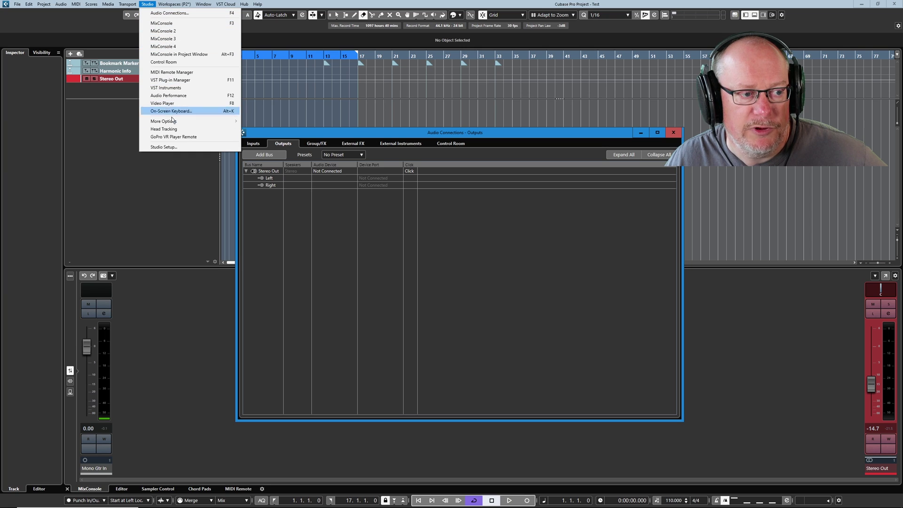
Open Control Room and toggle the source between Mix and Cue 1, leaving it on Cue 1
left_click(168, 63)
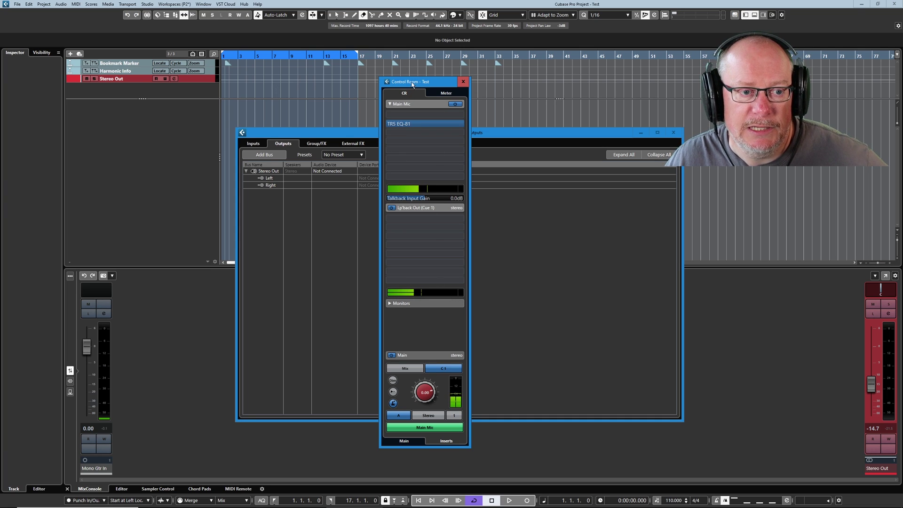
left_click_drag(413, 82, 413, 56)
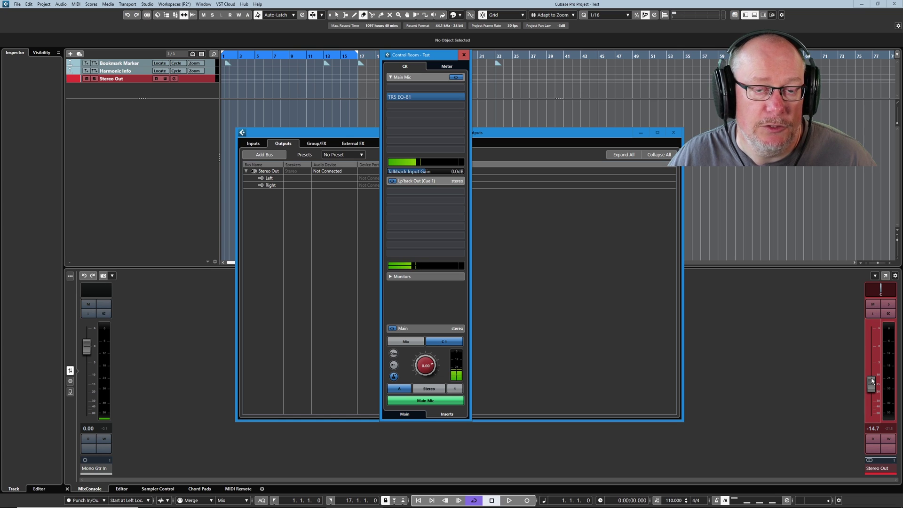
left_click(413, 342)
left_click(454, 342)
Close Control Room and minimize the Audio Connections window
left_click_drag(451, 55, 467, 56)
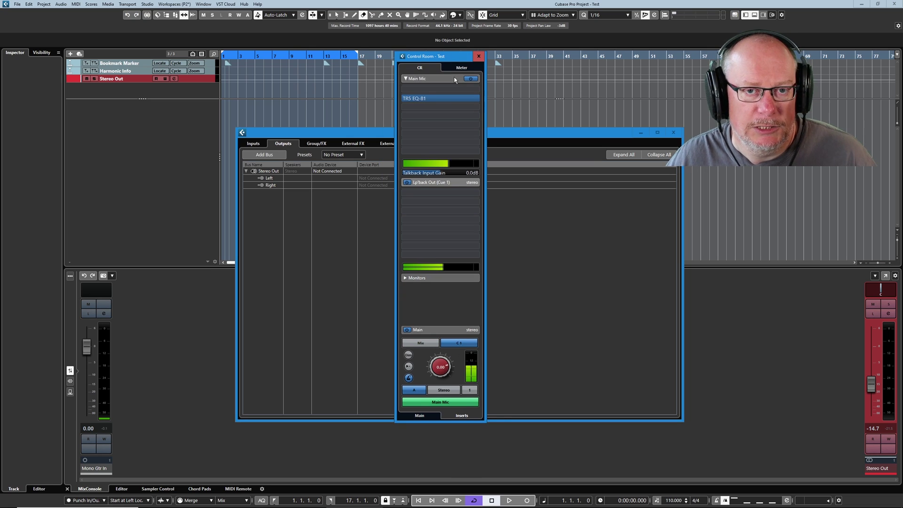
left_click(478, 56)
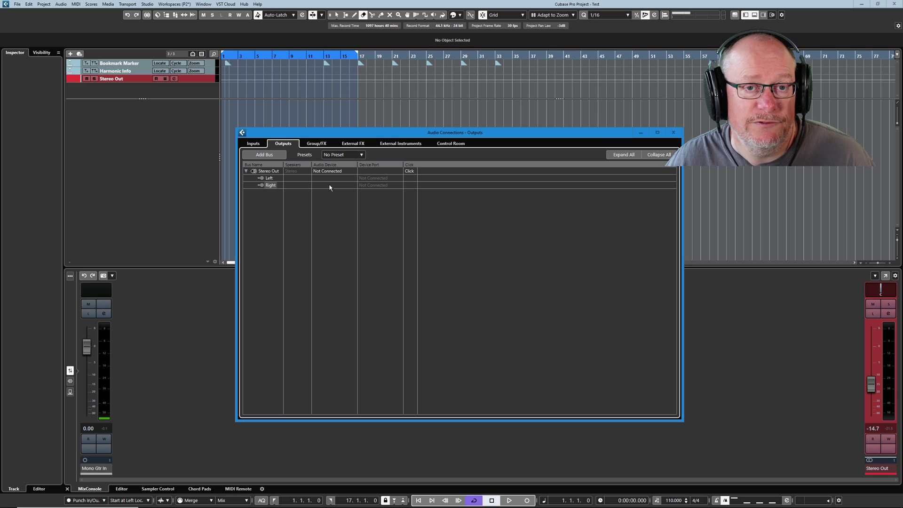
left_click(641, 133)
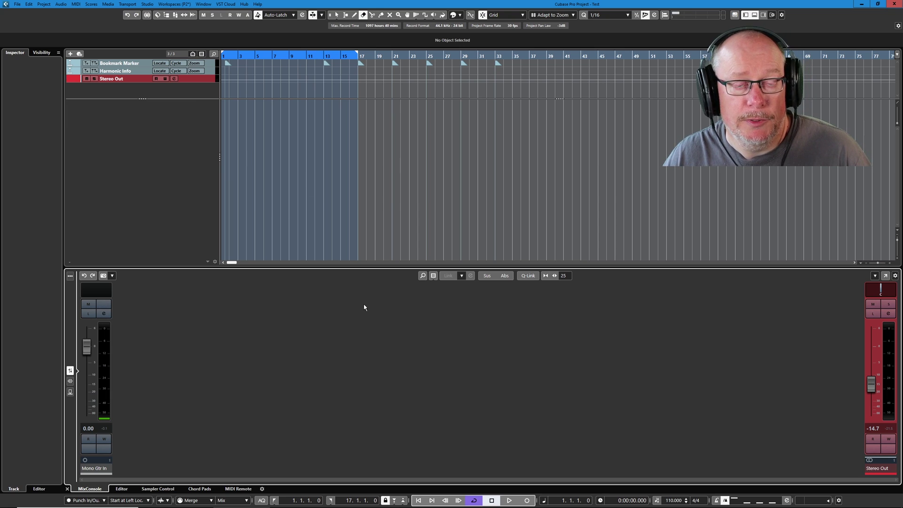
Set up a new stereo audio track with Mono Gtr In input and Stereo Out output
left_click(70, 54)
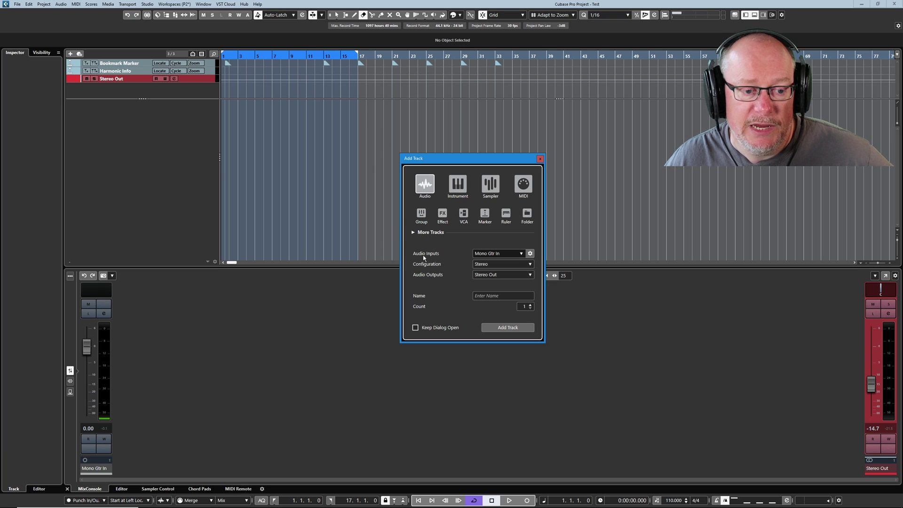
left_click(518, 254)
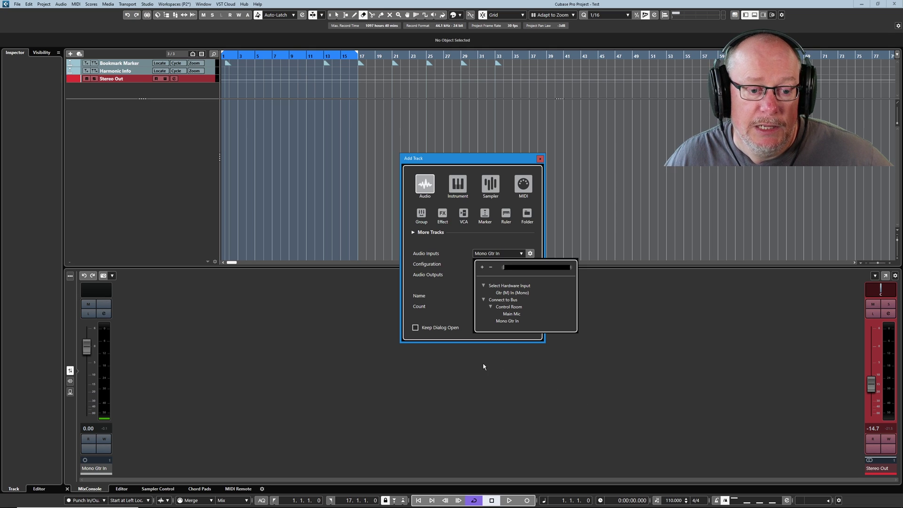
left_click(513, 293)
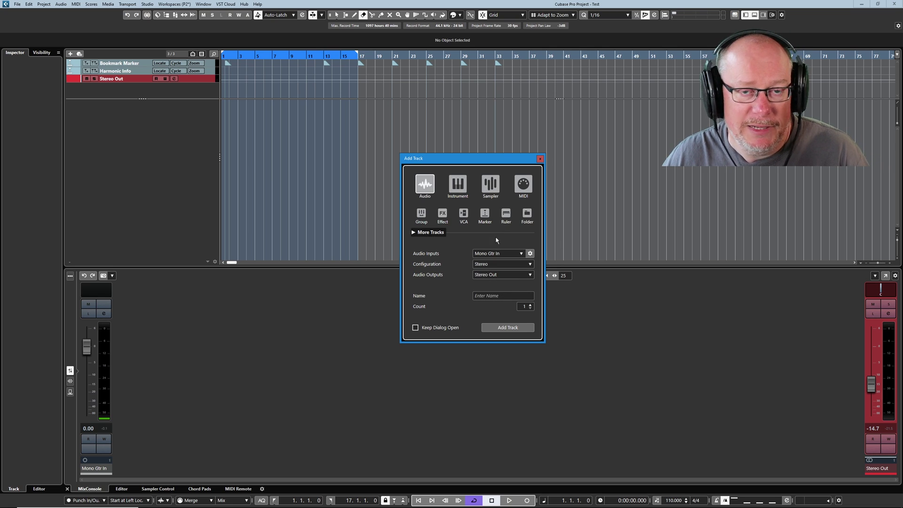
Create the stereo audio track Audio 01, routed from Mono Gtr In to Stereo Out
left_click(500, 327)
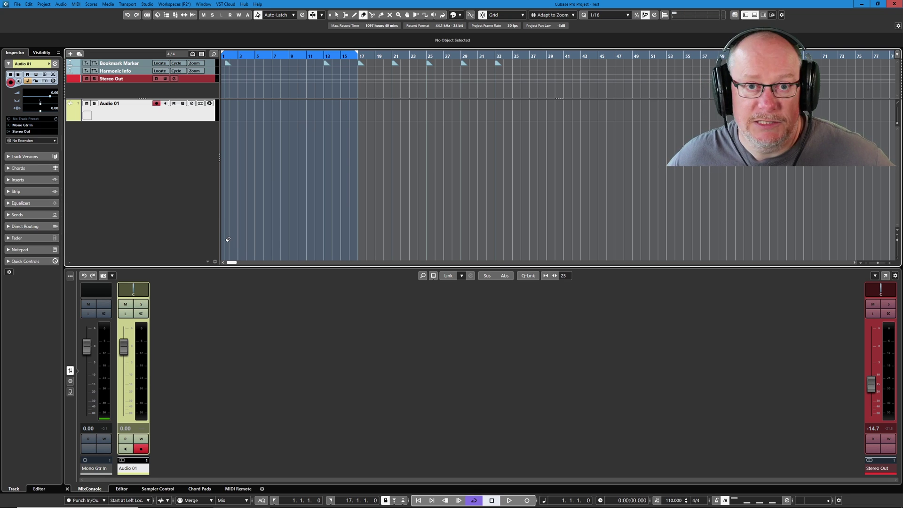
Record a short take, Audio 01_03, on Audio 01 spanning bars 1 to 3
key("KP_Multiply")
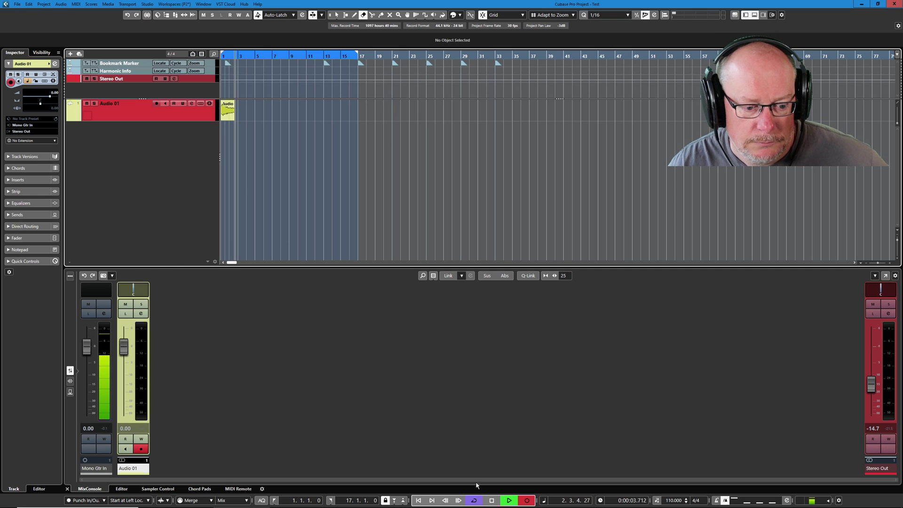
key("space")
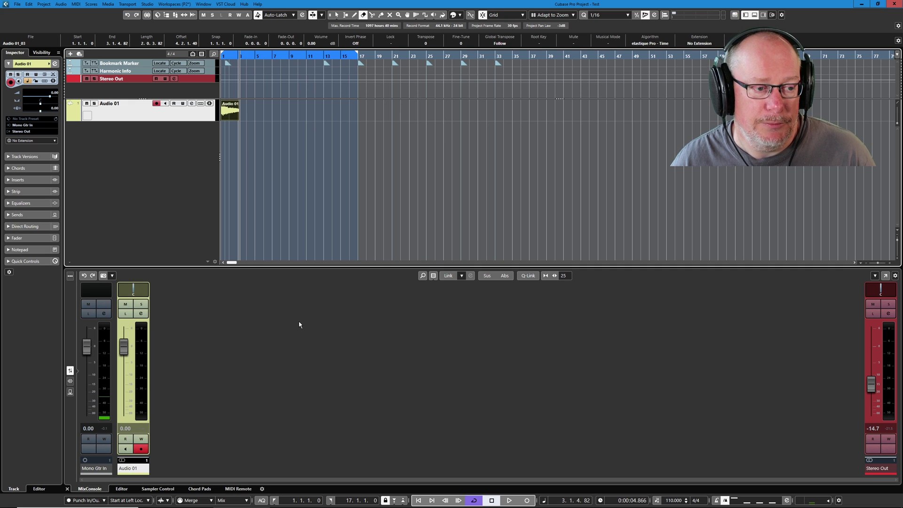
Play back the take from bar 1, then reopen Audio Connections on the Outputs tab
key("space")
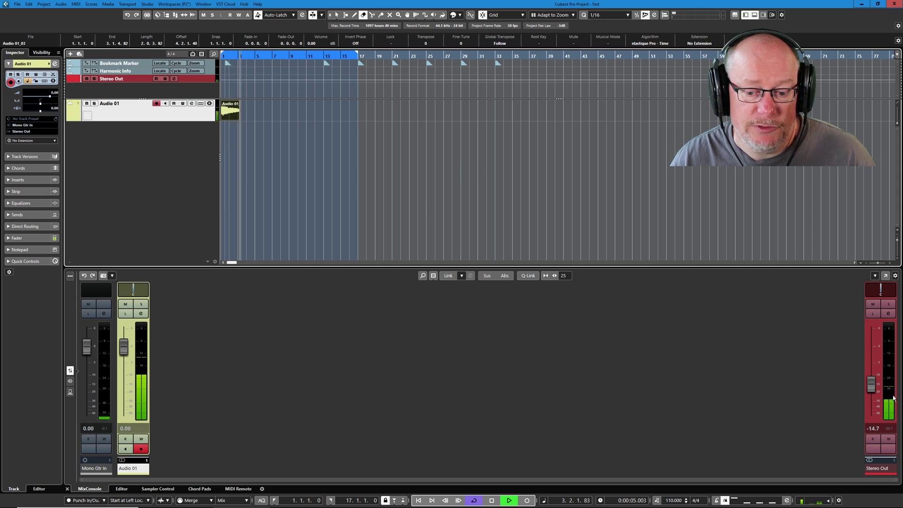
key("space")
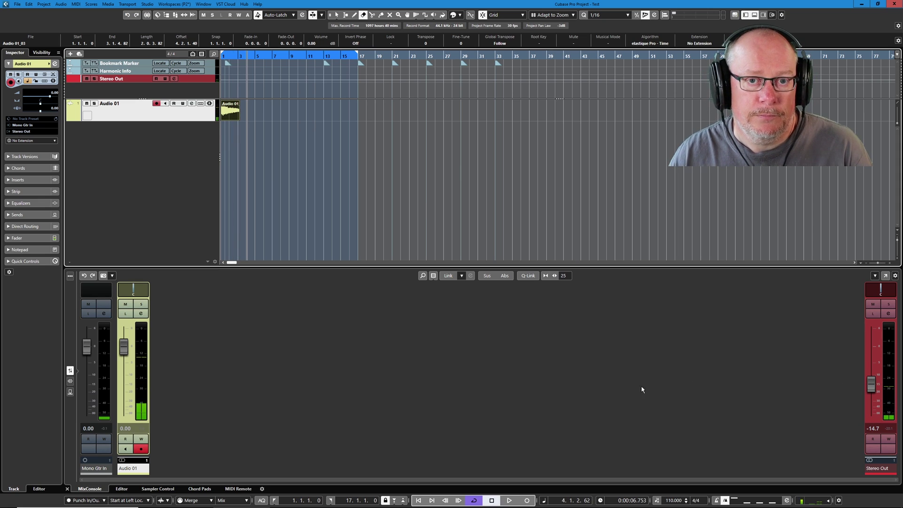
left_click(148, 4)
left_click(164, 19)
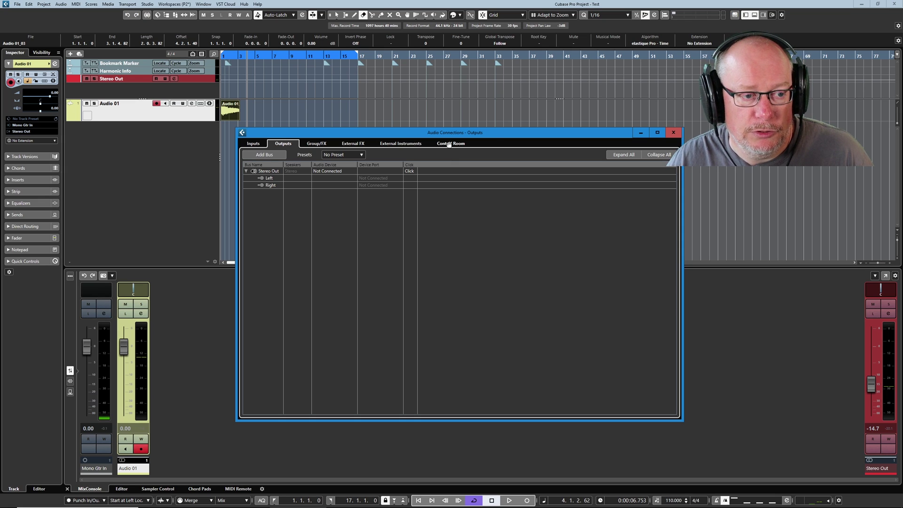
Erase the recorded Audio 01 take with the Eraser tool
right_click(291, 138)
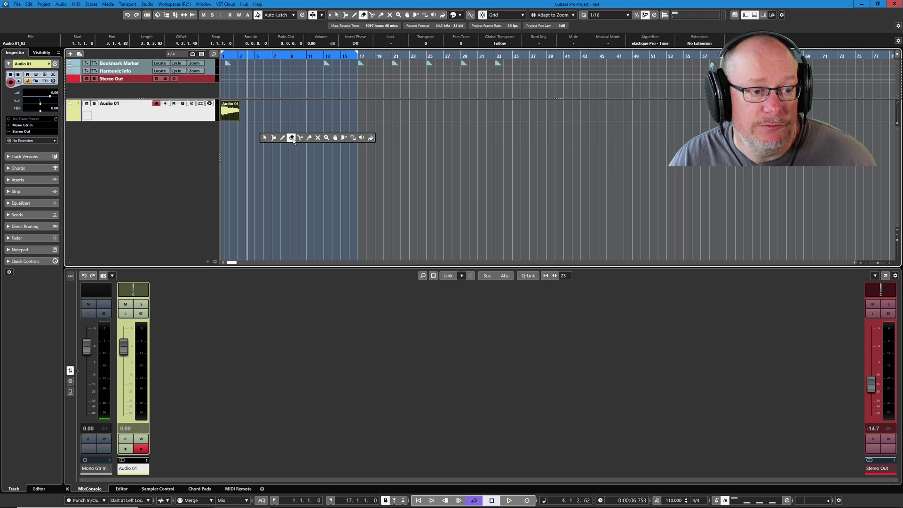
left_click(292, 137)
left_click(229, 112)
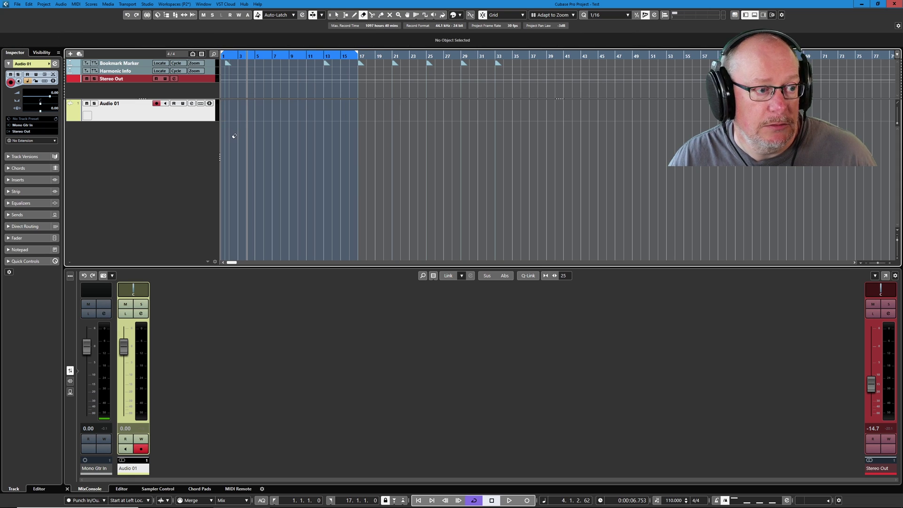
Route Audio 01's input from the Main Mic bus instead of Mono Gtr In, then toggle input monitoring on and off
left_click(26, 125)
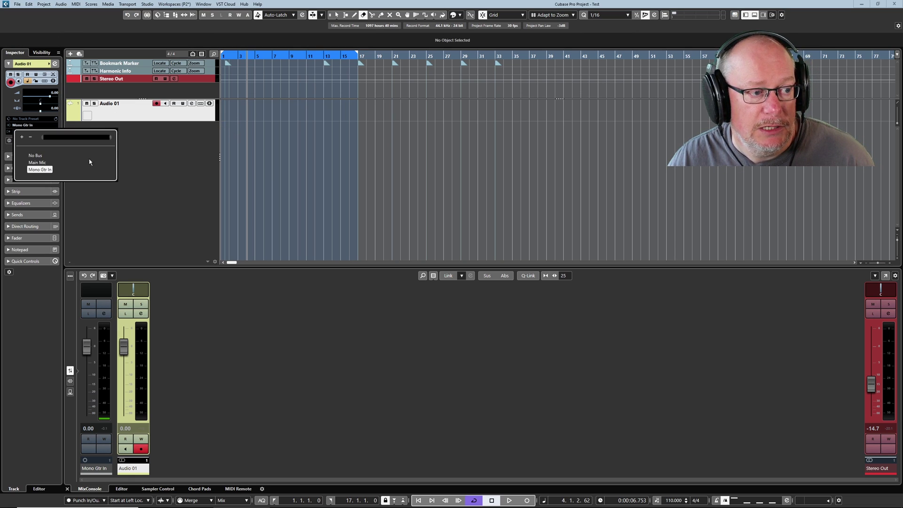
left_click(40, 164)
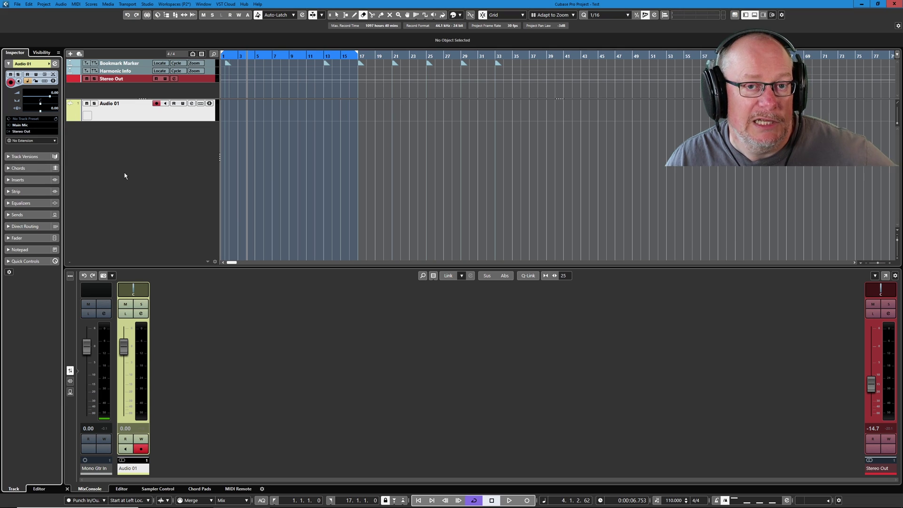
left_click(166, 104)
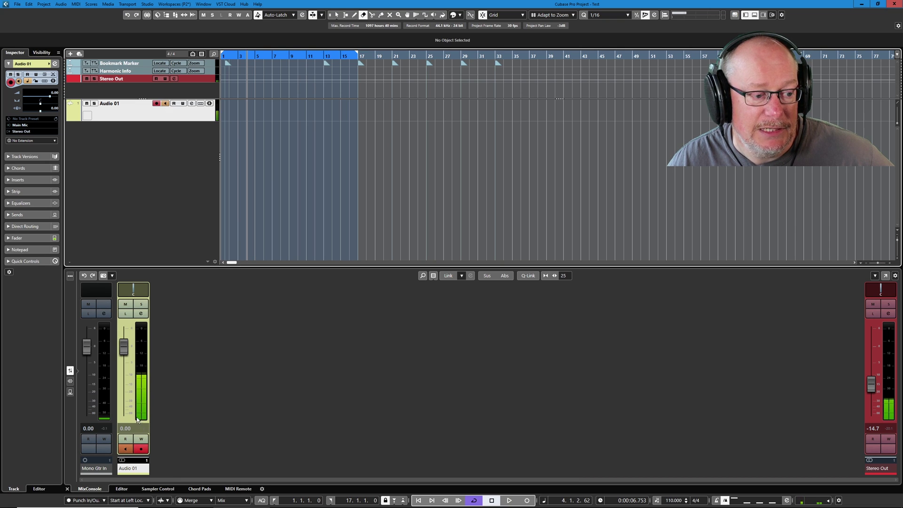
left_click(166, 103)
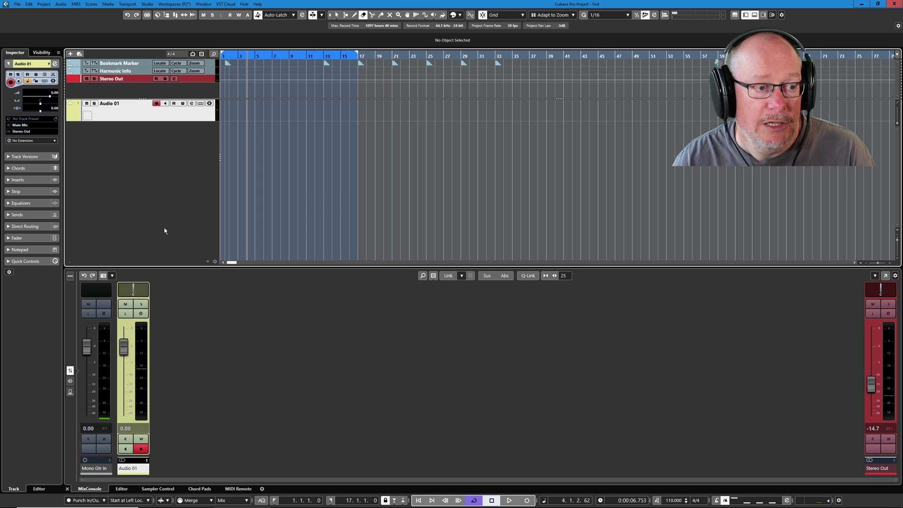
Record a short new take, Audio 01_04, from the project start and play it back
key("KP_Multiply")
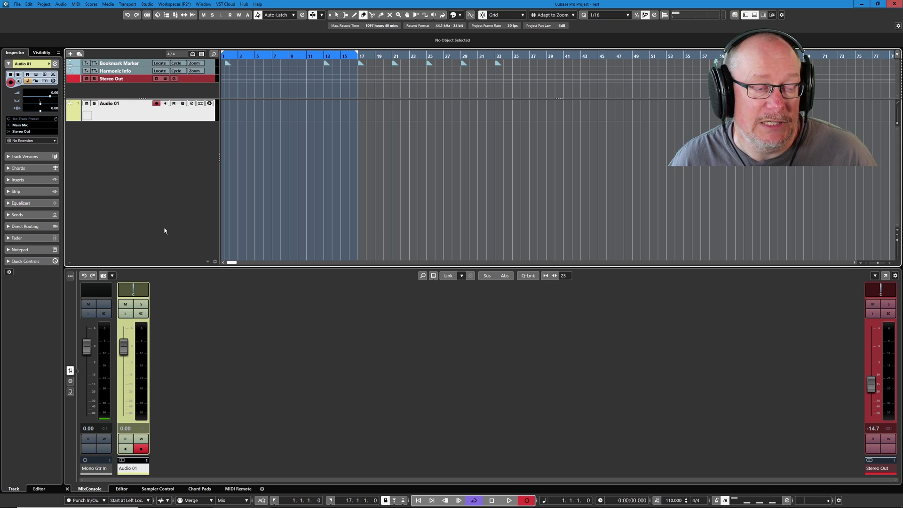
key("space")
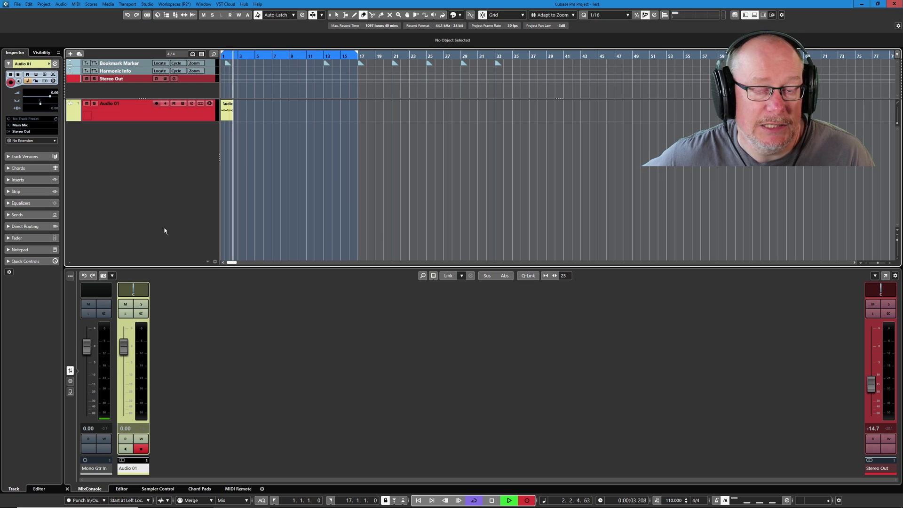
key("space")
key("space")
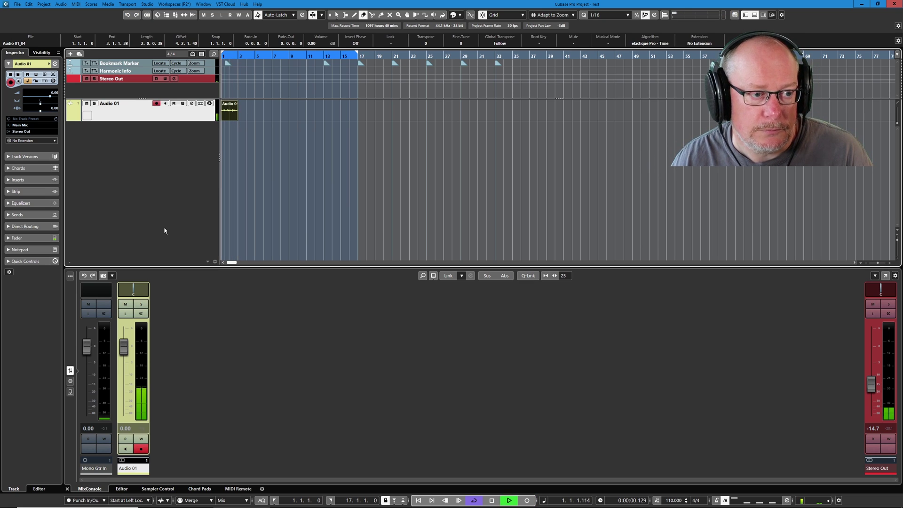
key("space")
Erase the Audio 01_04 take, leaving Audio 01 empty, and bring up the Studio menu
right_click(254, 133)
left_click(269, 134)
left_click(232, 110)
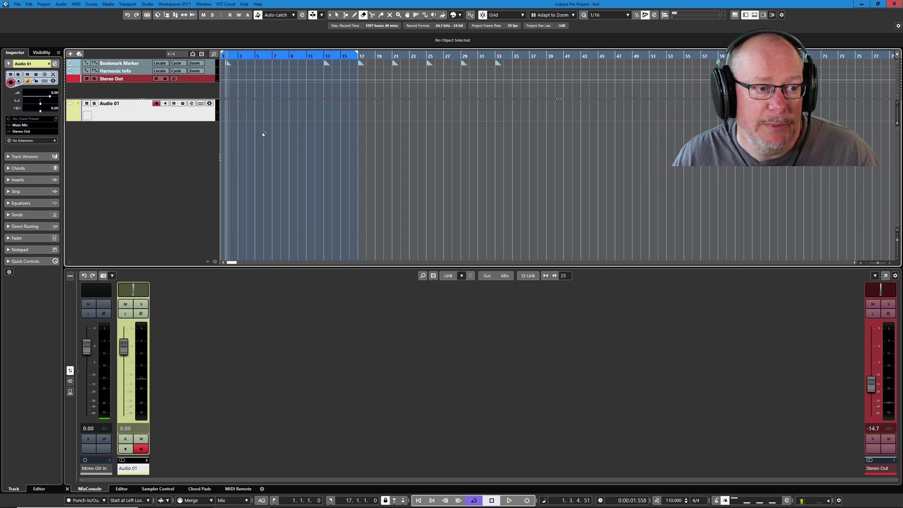
left_click(147, 4)
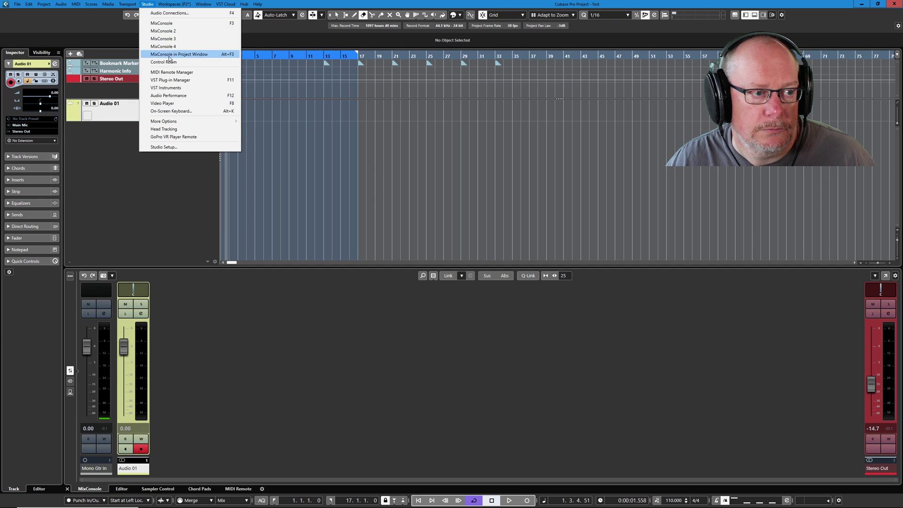
Open the Control Room window, showing the Main Mic channel with its TRS EQ-81 insert
left_click(164, 62)
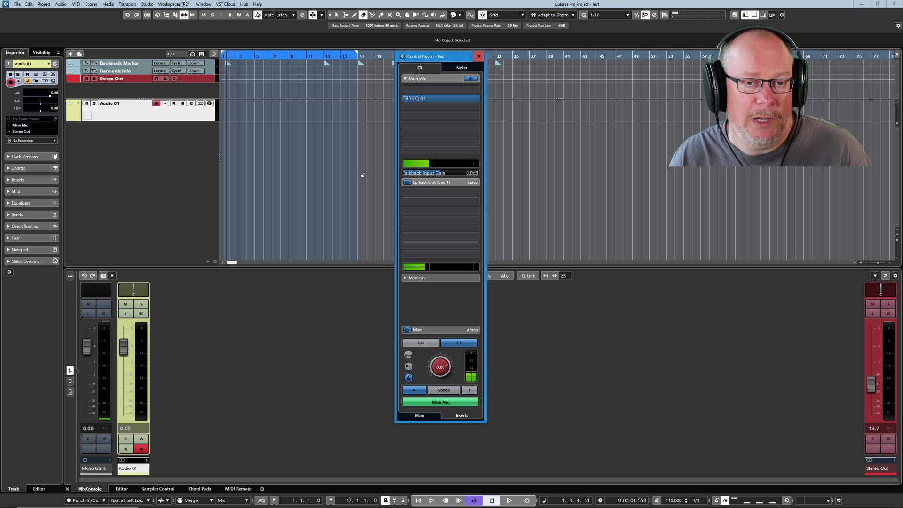
Close Control Room, then in Studio Setup mark Focusrite USB ASIO Output 4 visible and close it
left_click(115, 53)
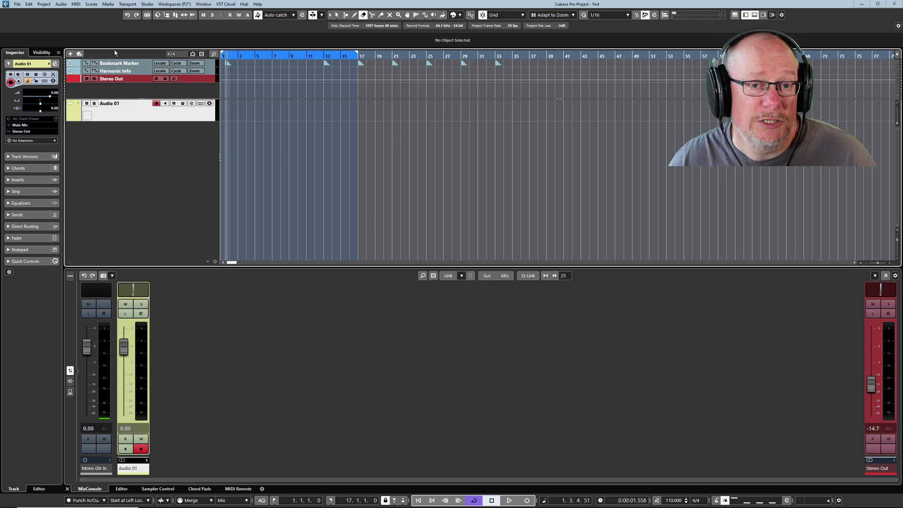
left_click(147, 4)
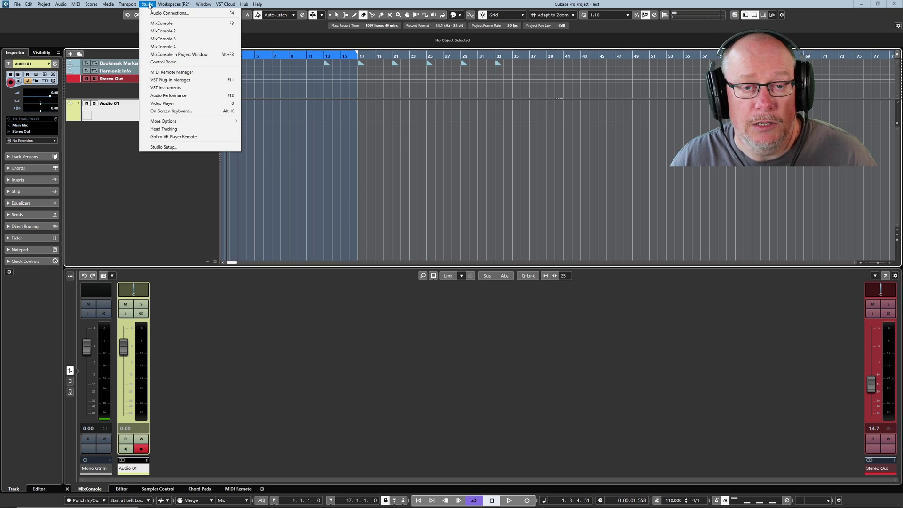
left_click(163, 146)
left_click_drag(400, 54, 454, 147)
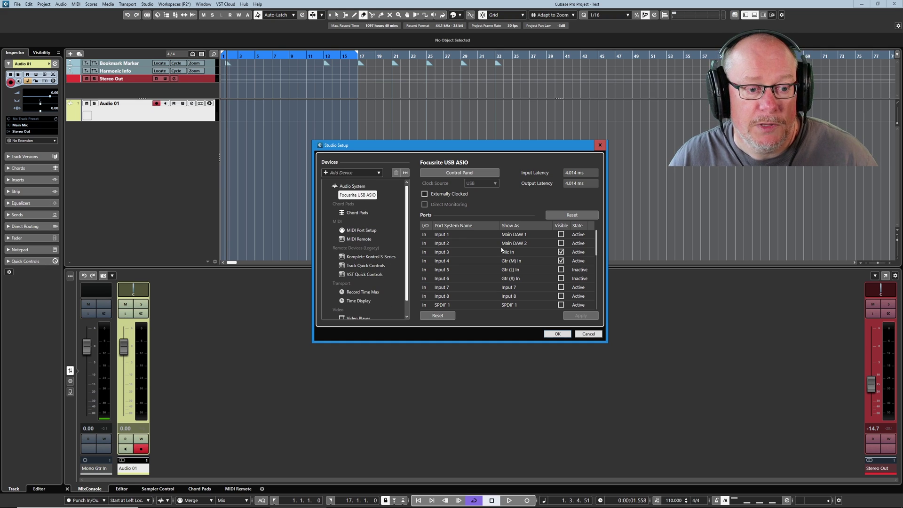
left_click_drag(609, 346, 627, 492)
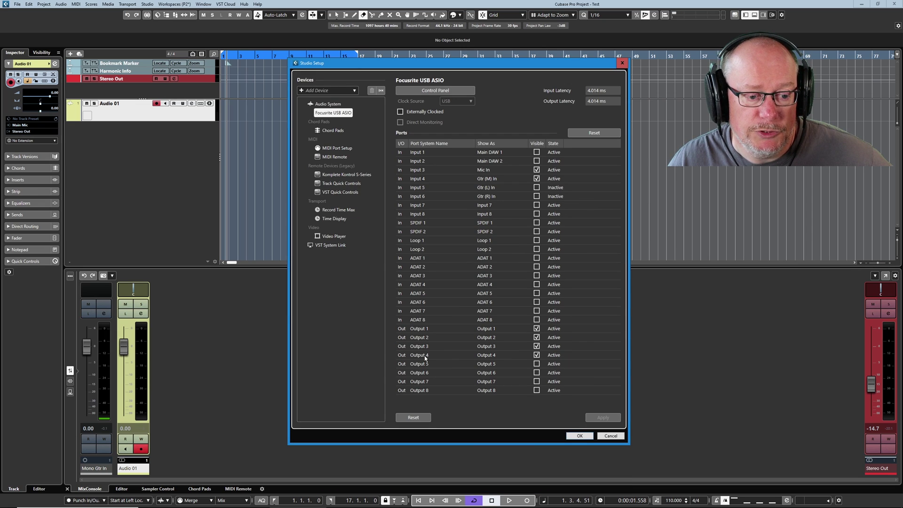
left_click(536, 355)
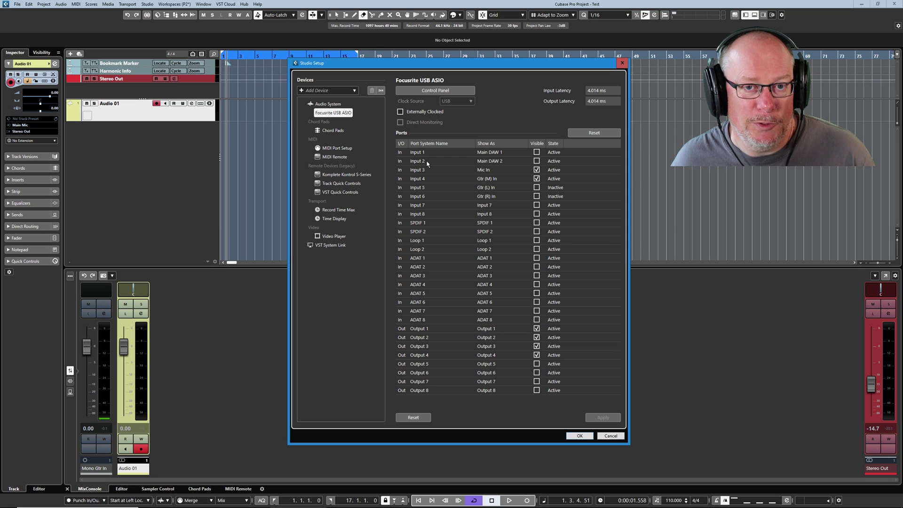
key("Escape")
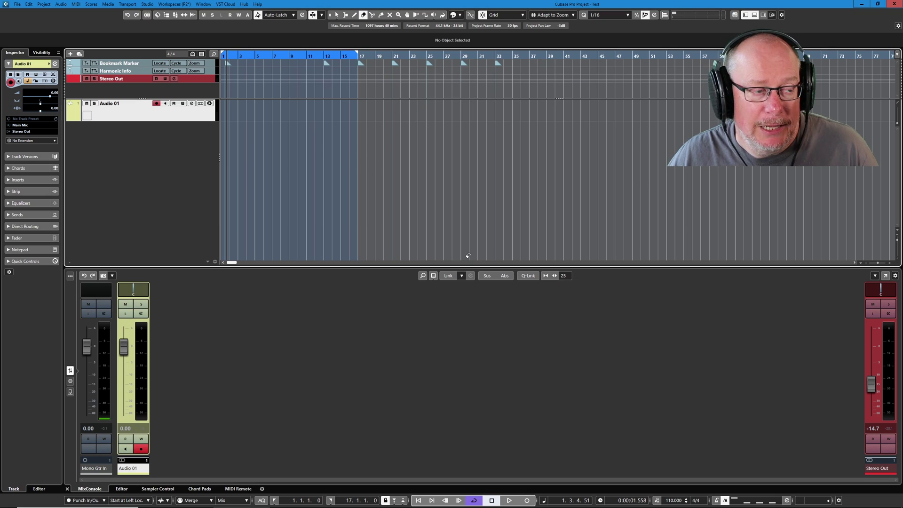
Reopen Control Room and view its connections: Main Mic on Mic In, Cue 1 on Outputs 3–4
left_click(148, 5)
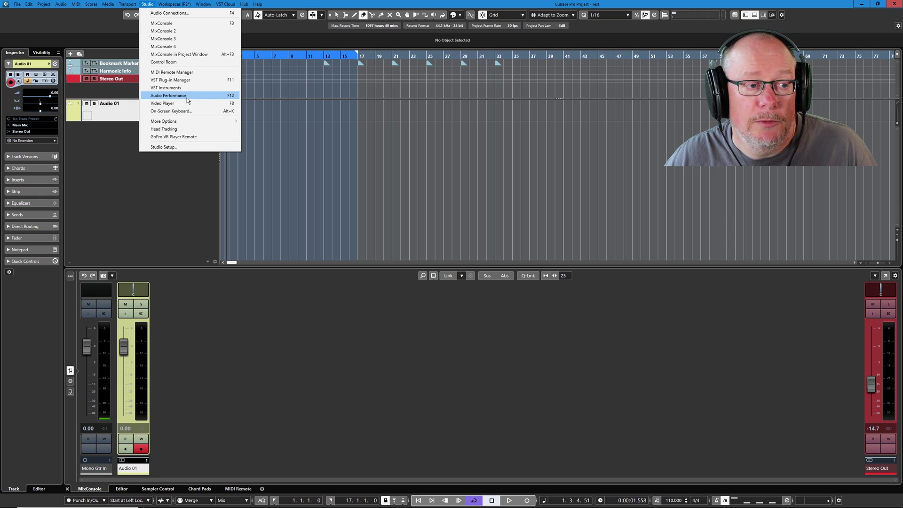
left_click(169, 62)
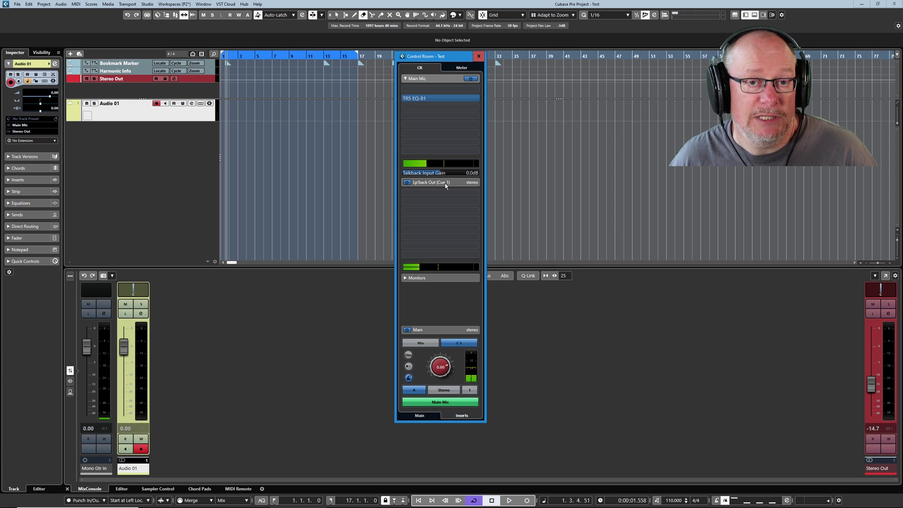
key("F4")
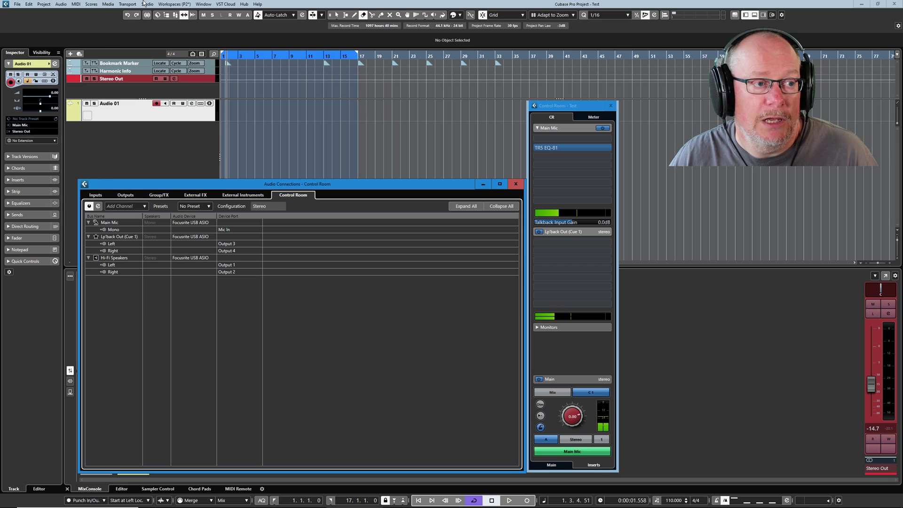
left_click(146, 5)
left_click(147, 5)
left_click(173, 147)
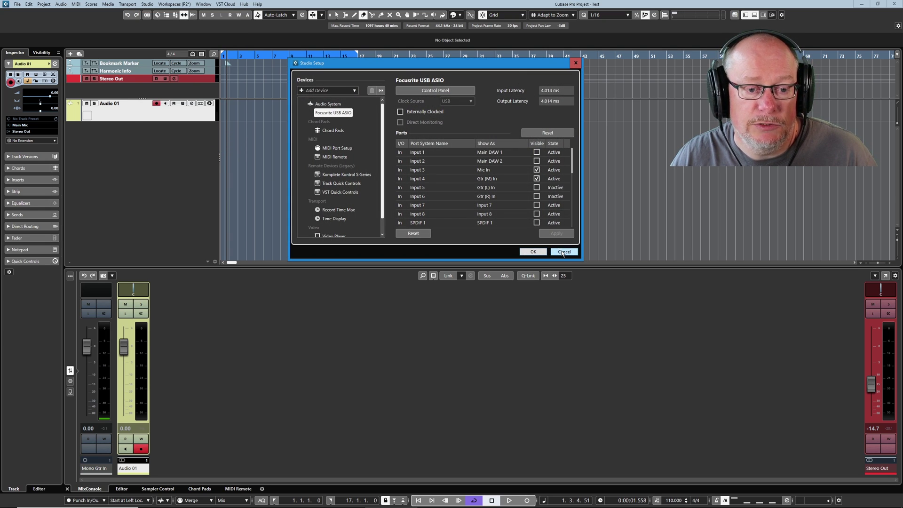
left_click(546, 252)
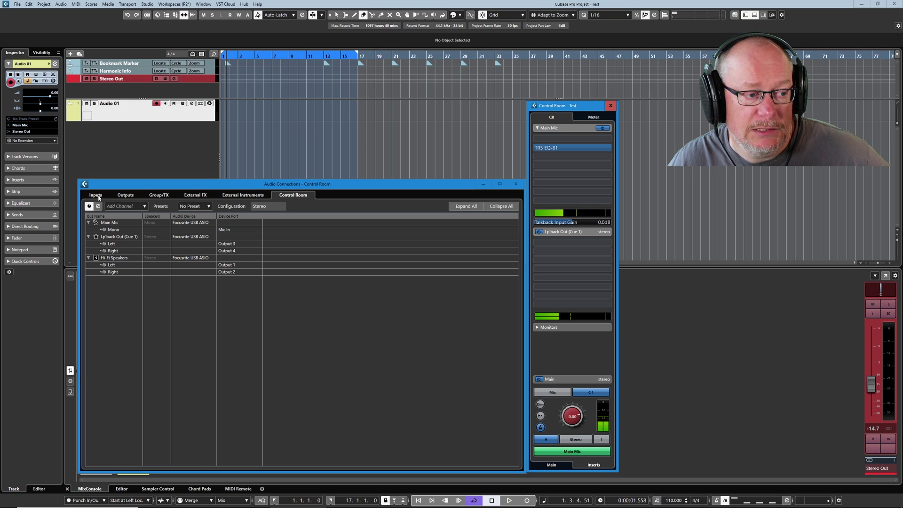
left_click(101, 197)
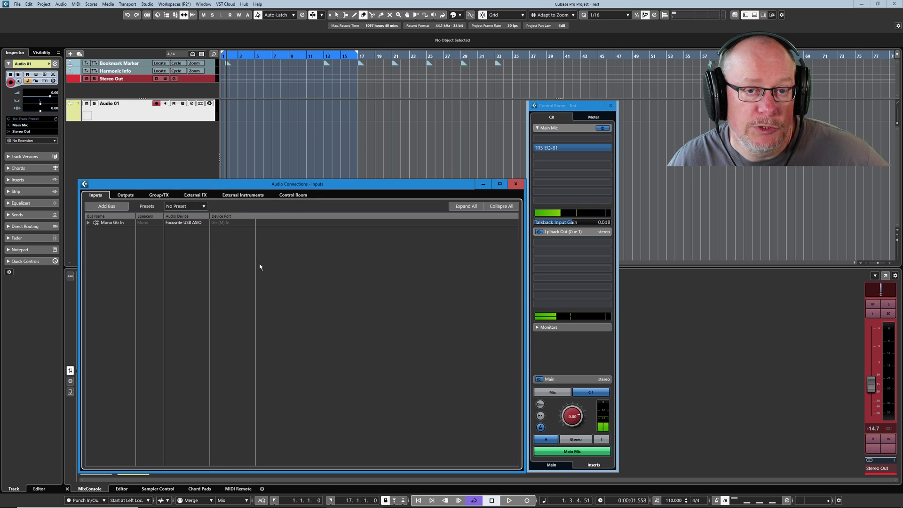
left_click(290, 195)
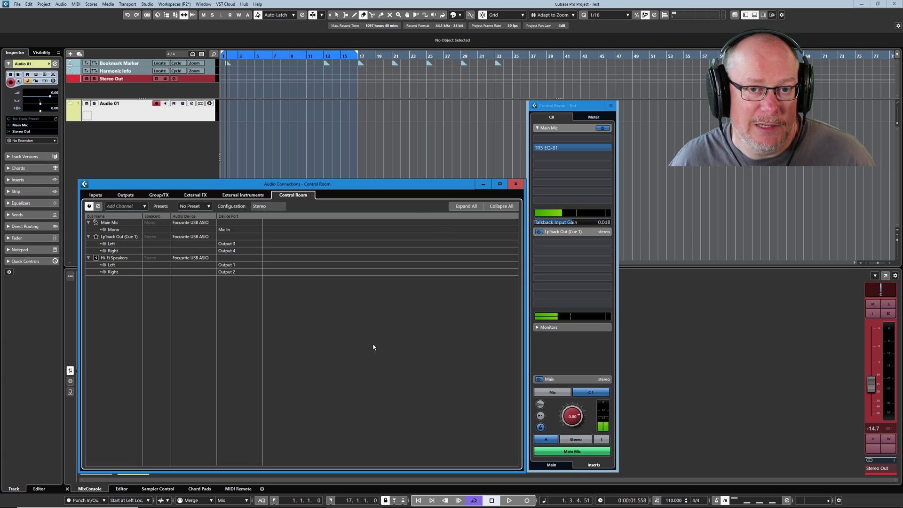
Expand the Lp'back Out (Cue 1) entry to display its cue settings in Control Room
left_click(529, 155)
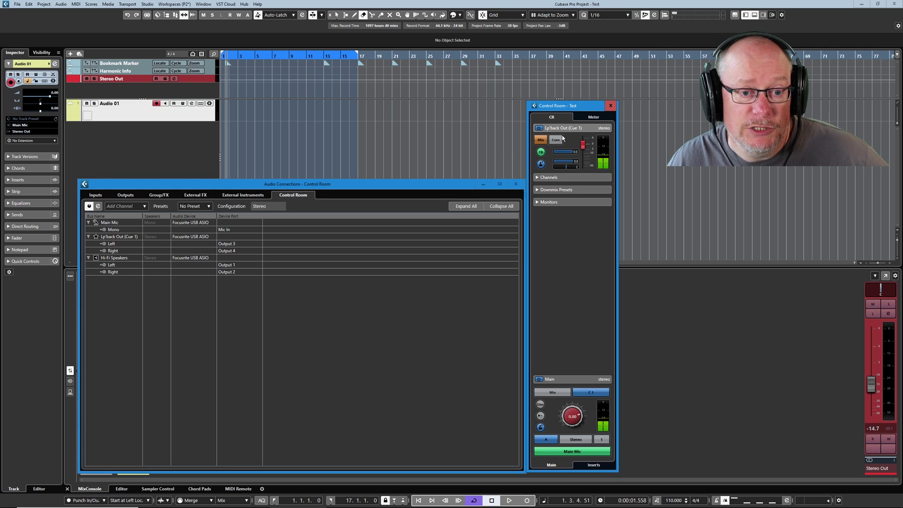